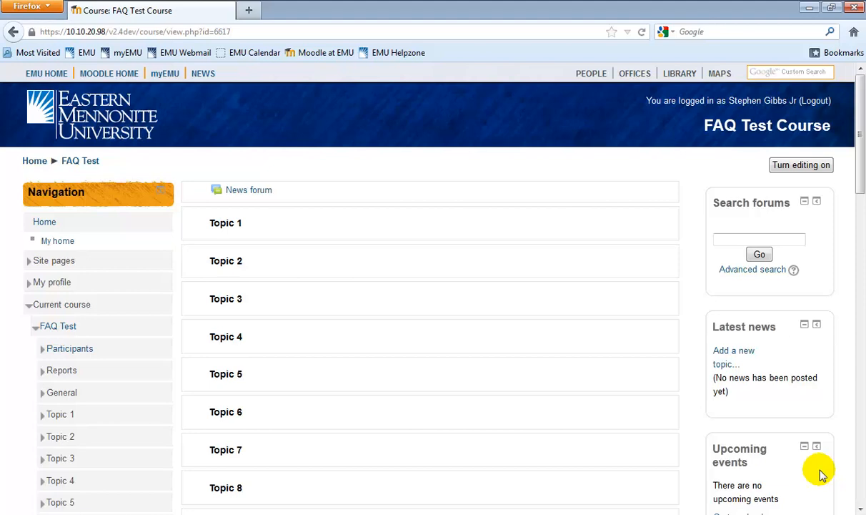
# Turn on course editing and start adding a File resource to Topic 1
pyautogui.click(807, 172)
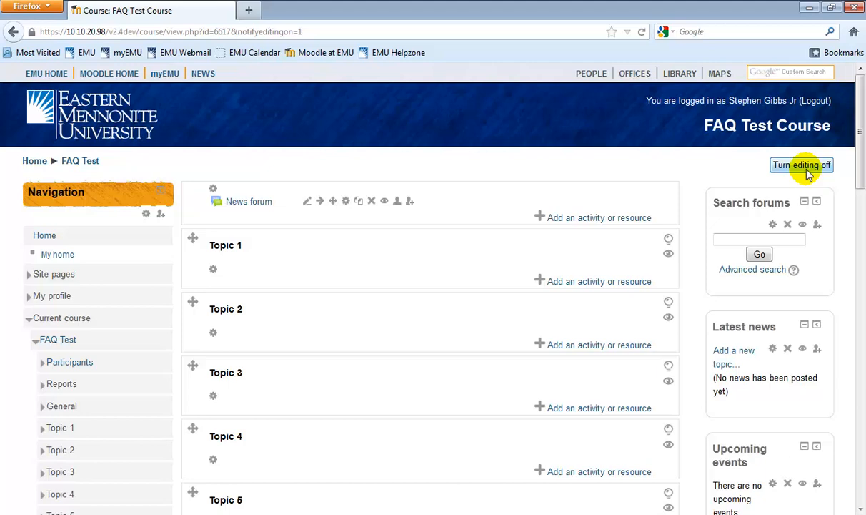
pyautogui.click(585, 283)
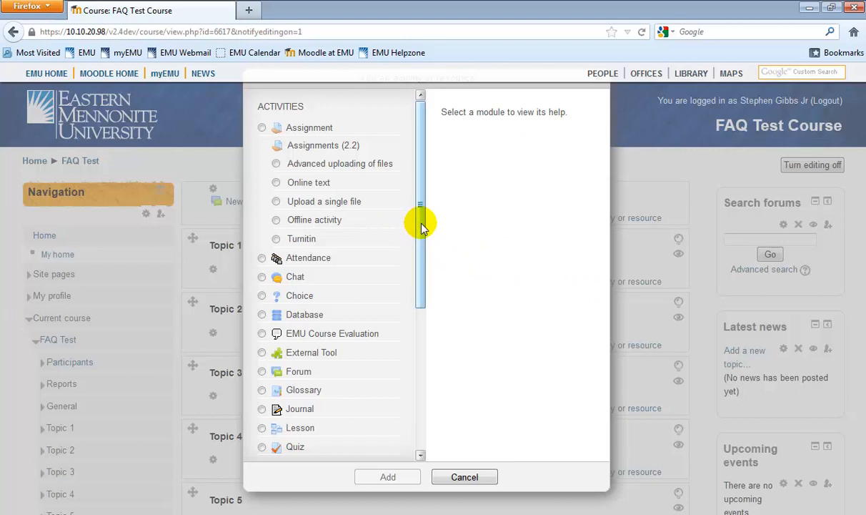
pyautogui.moveTo(422, 232); pyautogui.dragTo(422, 437)
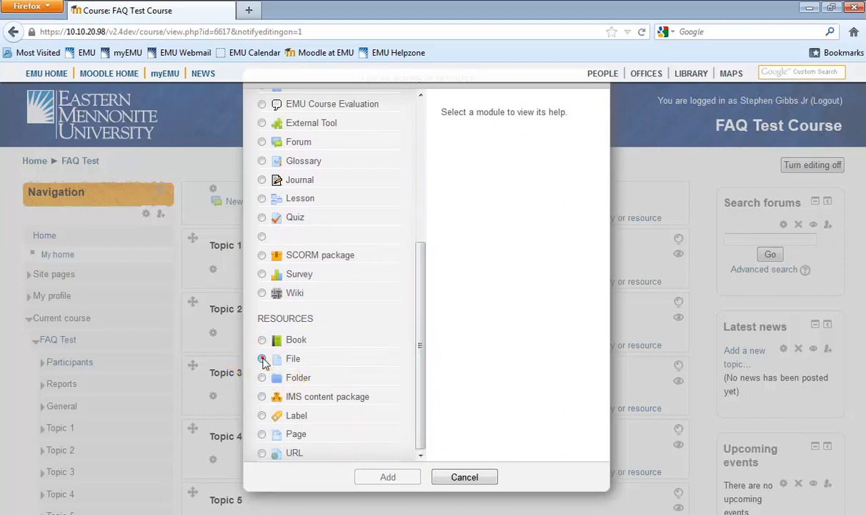
pyautogui.click(294, 360)
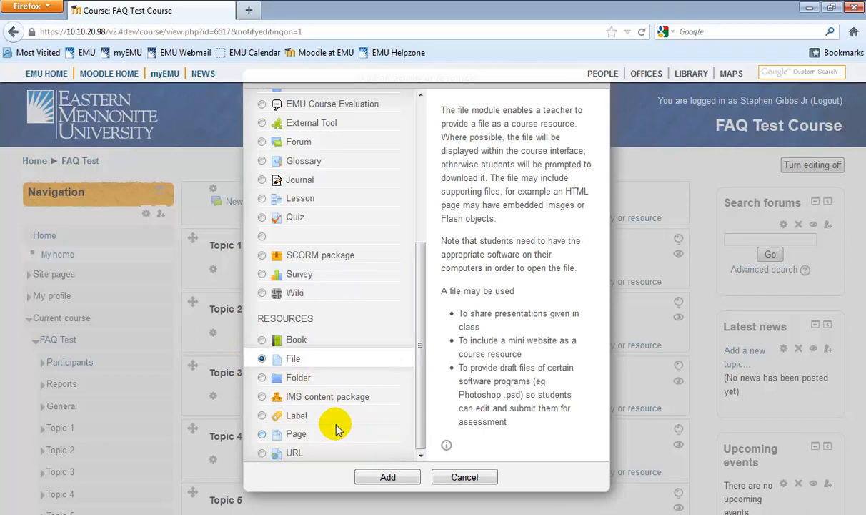
pyautogui.click(388, 477)
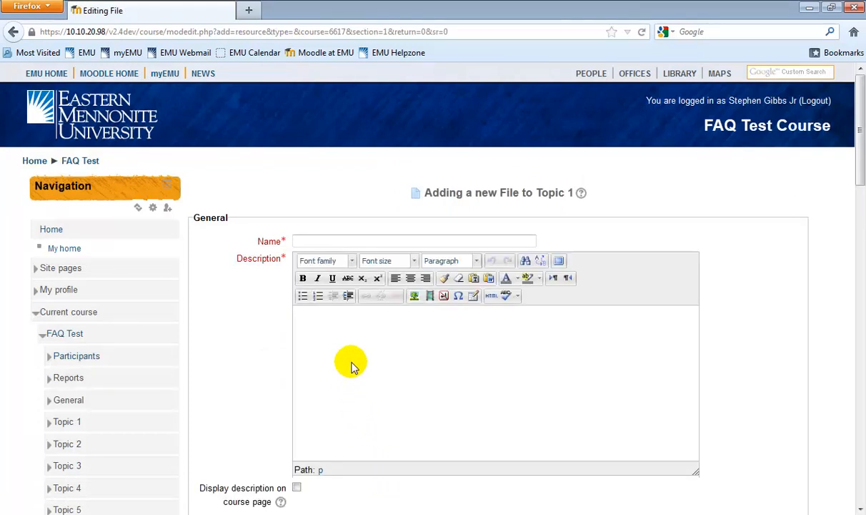
# Enter "Test File" as both the name and the description of the new file resource
pyautogui.click(320, 245)
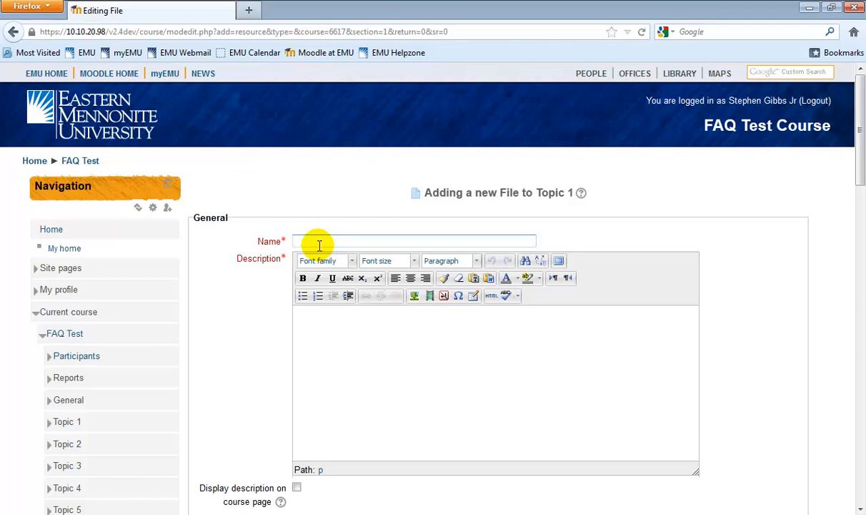
pyautogui.write('Test File')
pyautogui.press('Tab')
pyautogui.write('Test F')
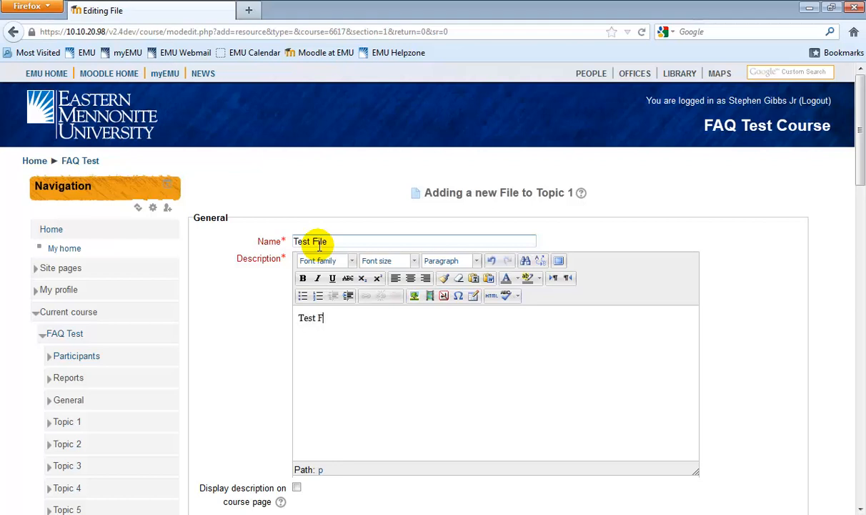
pyautogui.write('ile')
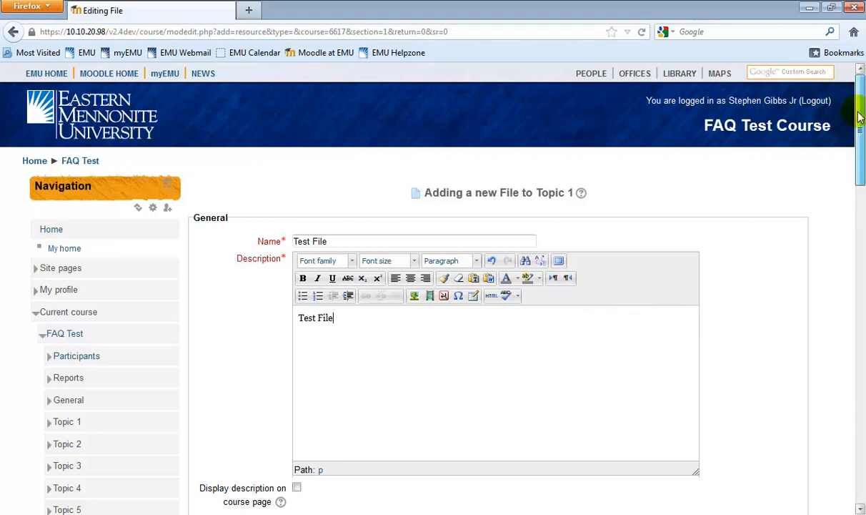
# Start adding a file to the resource's content and browse the computer to the Moodle docs folder
pyautogui.moveTo(861, 118); pyautogui.dragTo(861, 206)
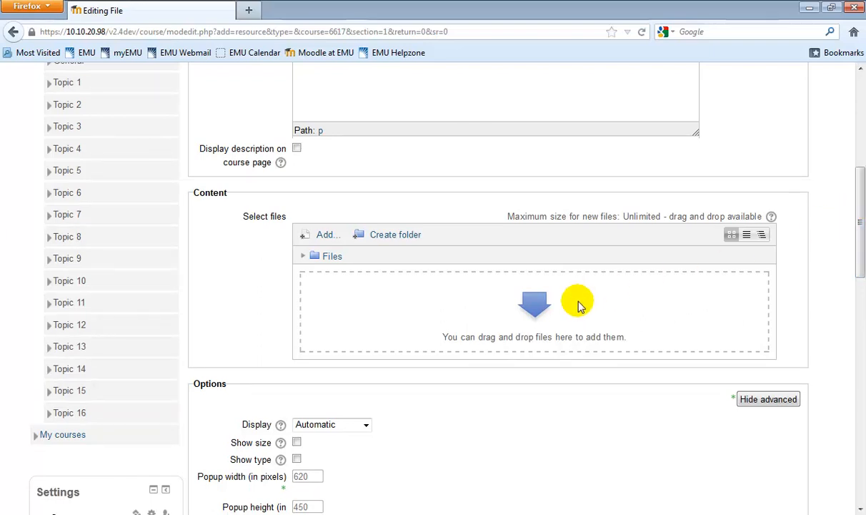
pyautogui.click(324, 236)
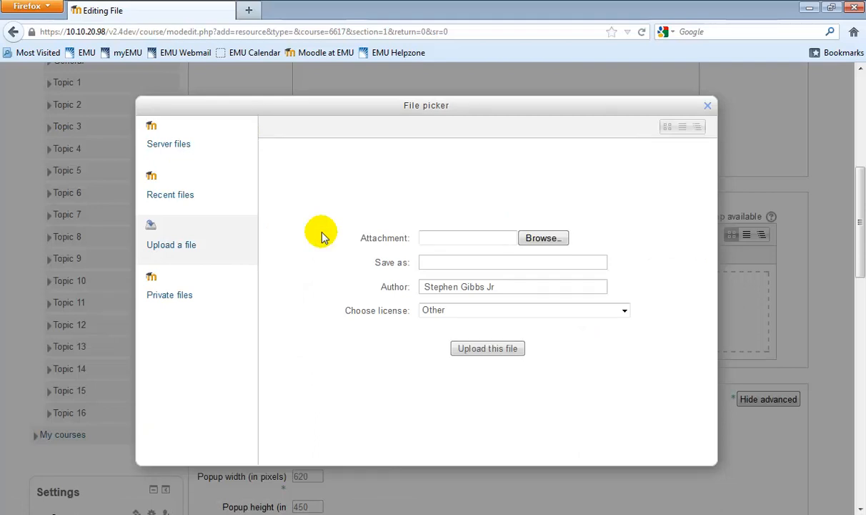
pyautogui.click(535, 242)
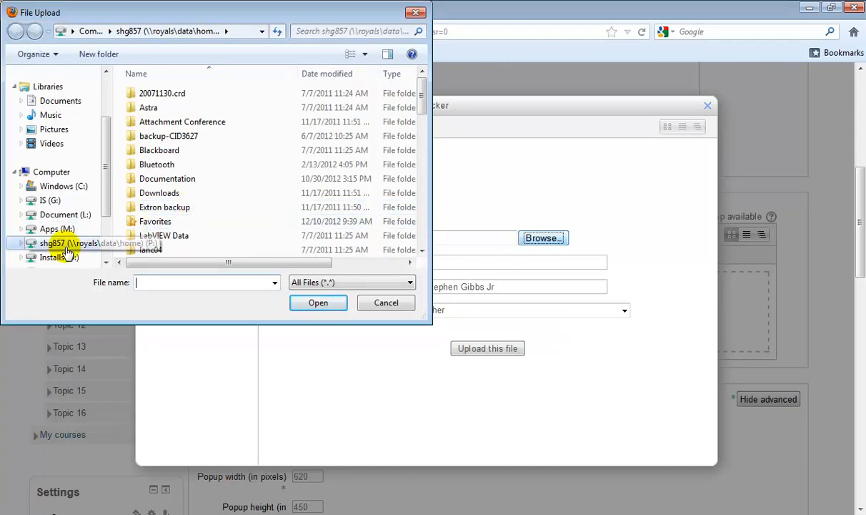
pyautogui.click(165, 208)
pyautogui.press('f')
pyautogui.press('Down')
pyautogui.press('Down')
pyautogui.press('Down')
pyautogui.press('Down')
pyautogui.press('Down')
pyautogui.press('Down')
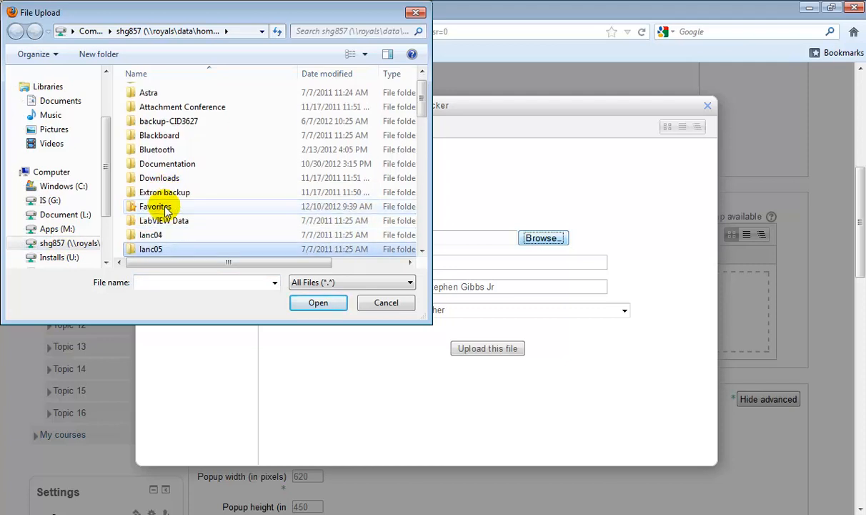
pyautogui.press('Down')
pyautogui.press('Up')
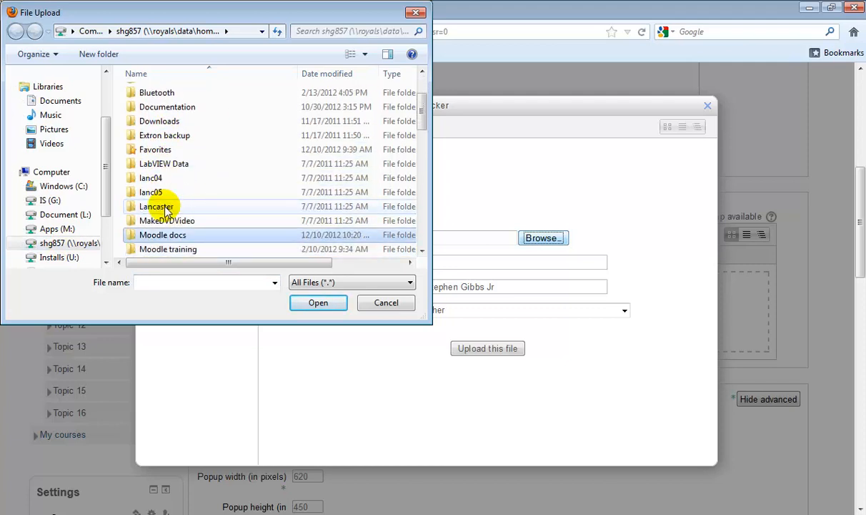
pyautogui.press('Return')
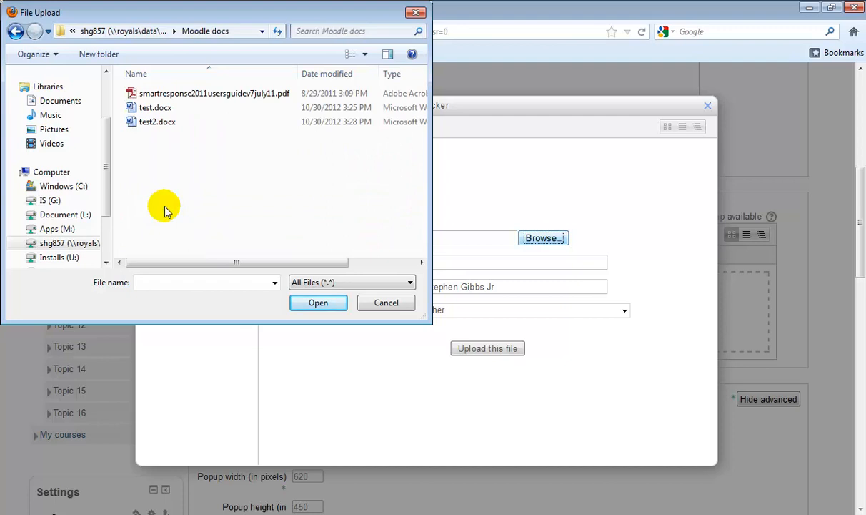
# Choose test.docx as the attachment and upload it under the license Other
pyautogui.click(152, 110)
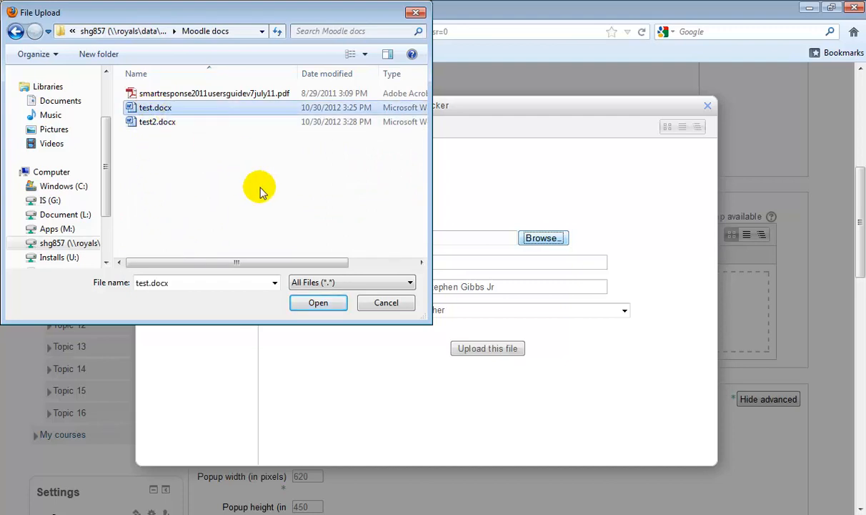
pyautogui.click(318, 304)
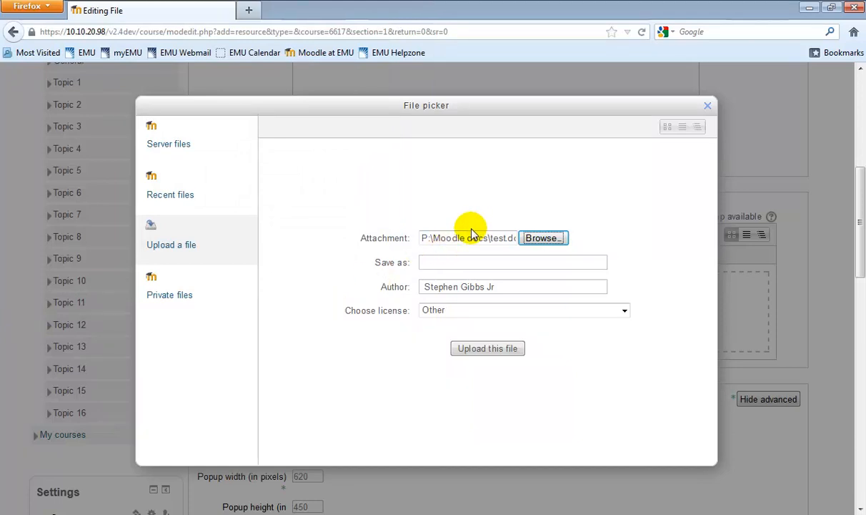
pyautogui.click(441, 265)
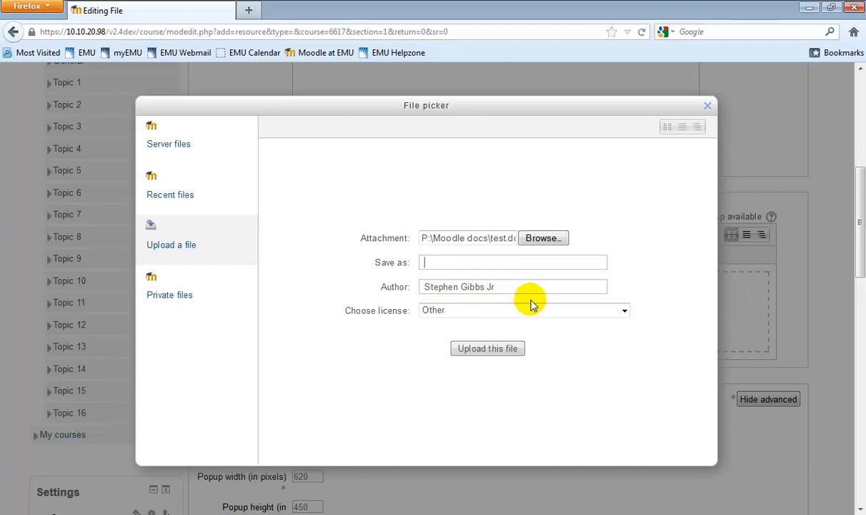
pyautogui.click(624, 310)
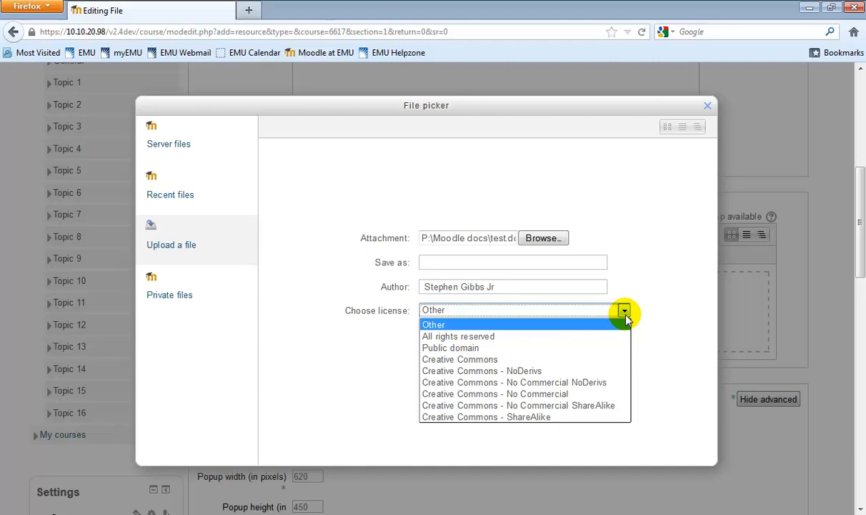
pyautogui.click(624, 314)
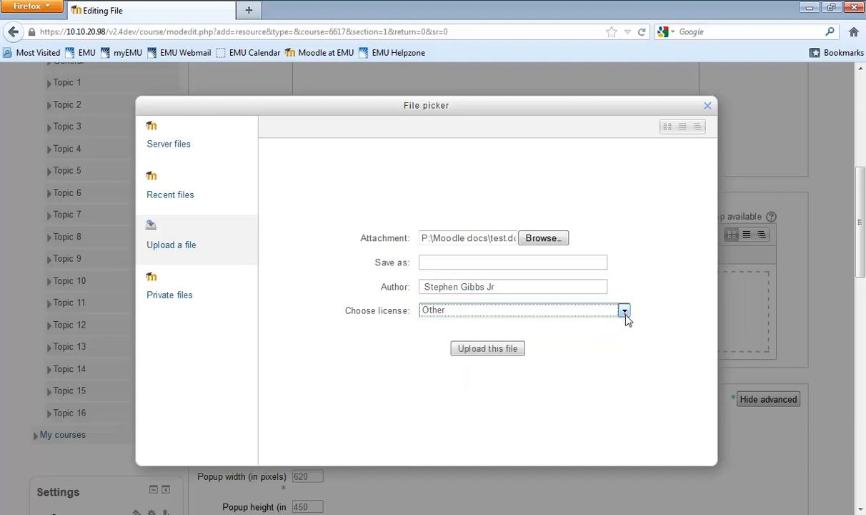
pyautogui.click(501, 349)
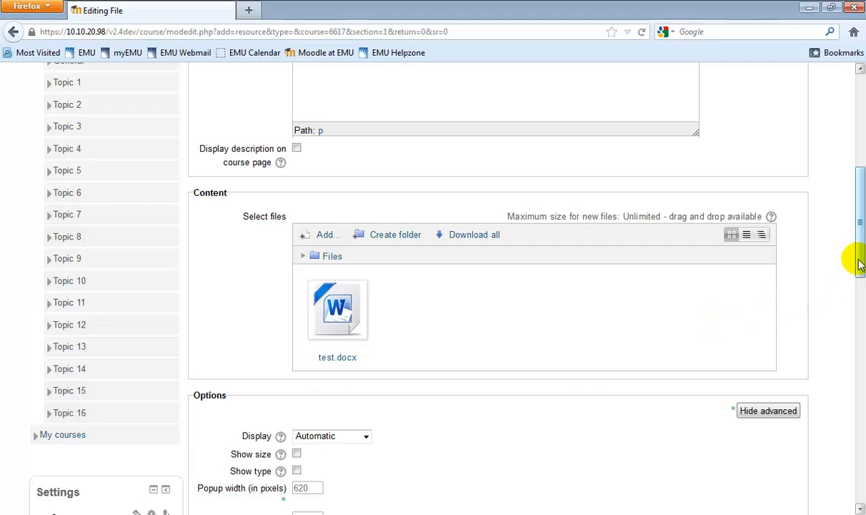
# Review the display options, keep Display on Automatic, and save the file resource, returning to the course page
pyautogui.moveTo(860, 265); pyautogui.dragTo(859, 321)
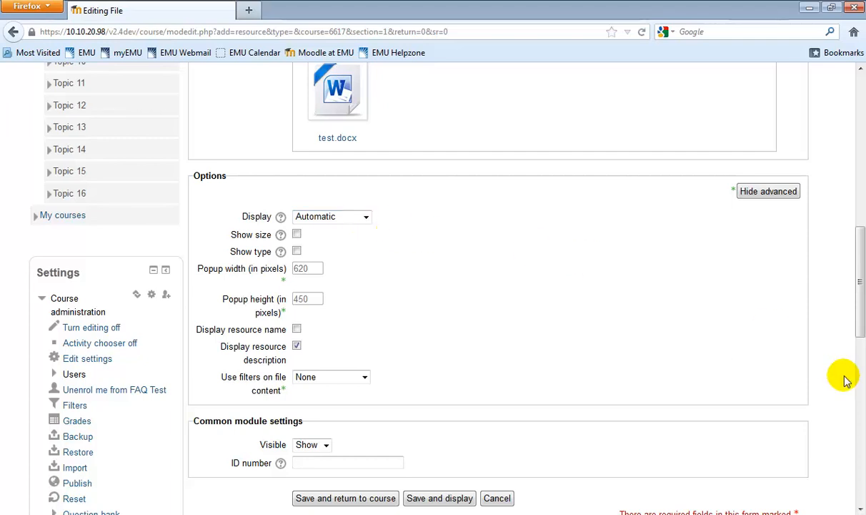
pyautogui.scroll(-1, 862, 326)
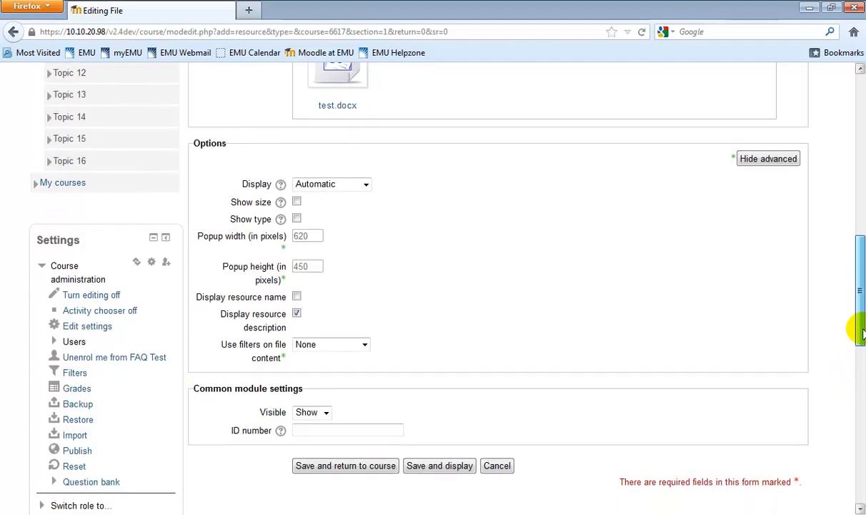
pyautogui.click(365, 176)
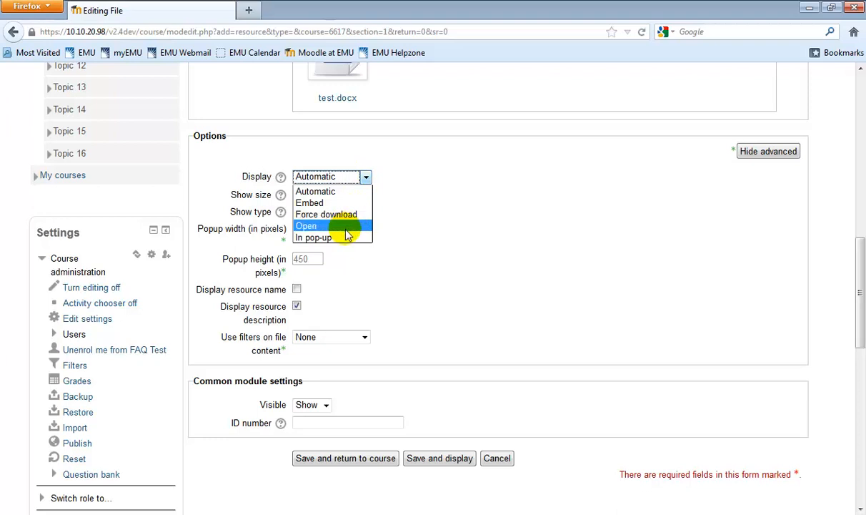
pyautogui.click(671, 154)
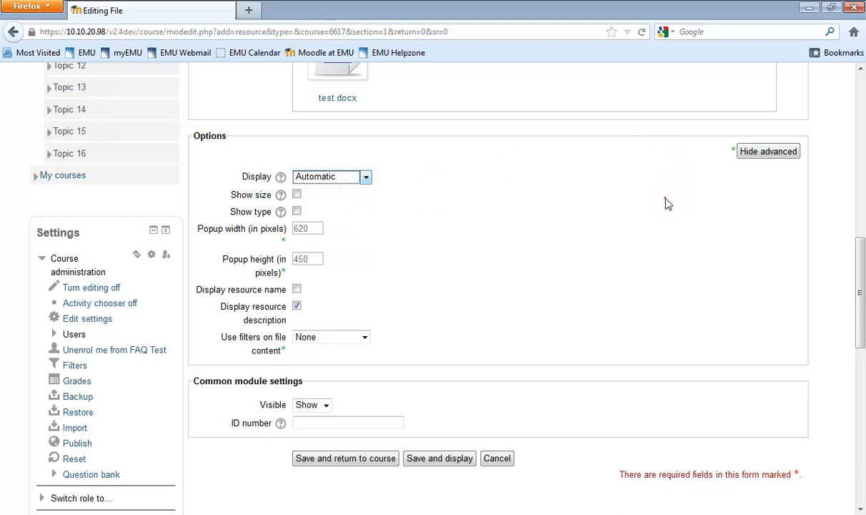
pyautogui.moveTo(860, 311); pyautogui.dragTo(861, 334)
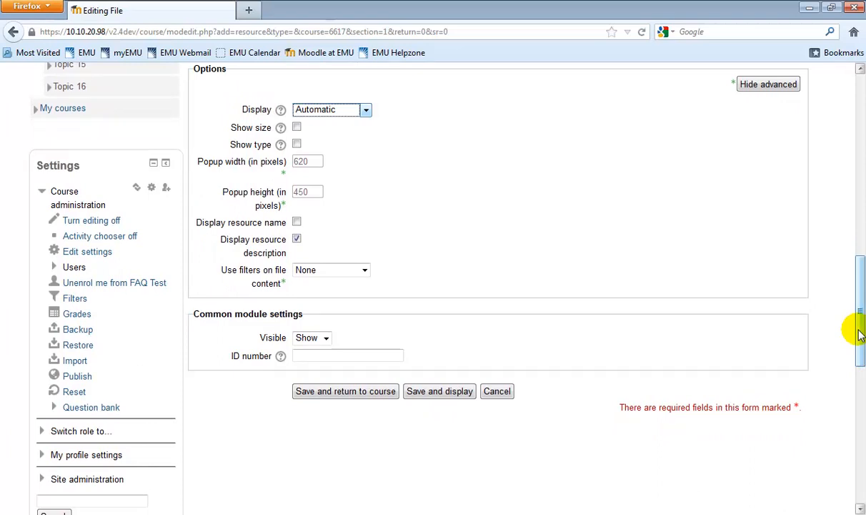
pyautogui.click(341, 400)
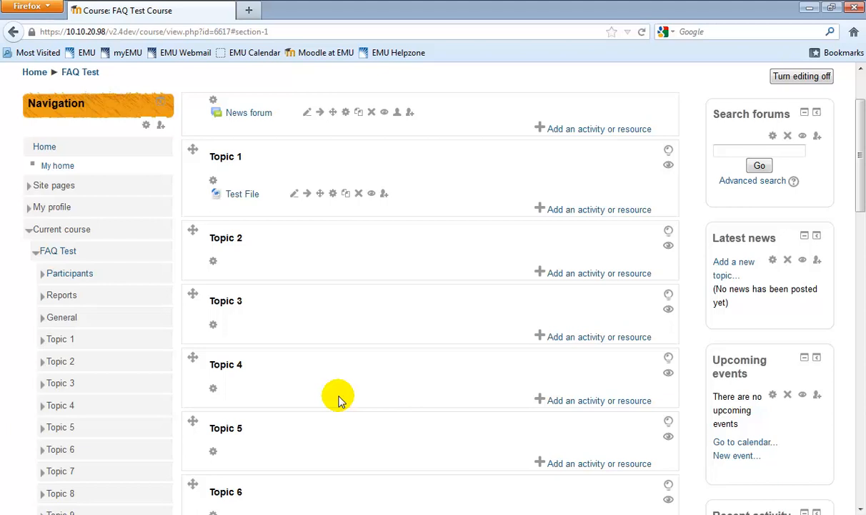
# Open the Test File resource in Topic 1 with Microsoft Word to check the uploaded document
pyautogui.click(232, 194)
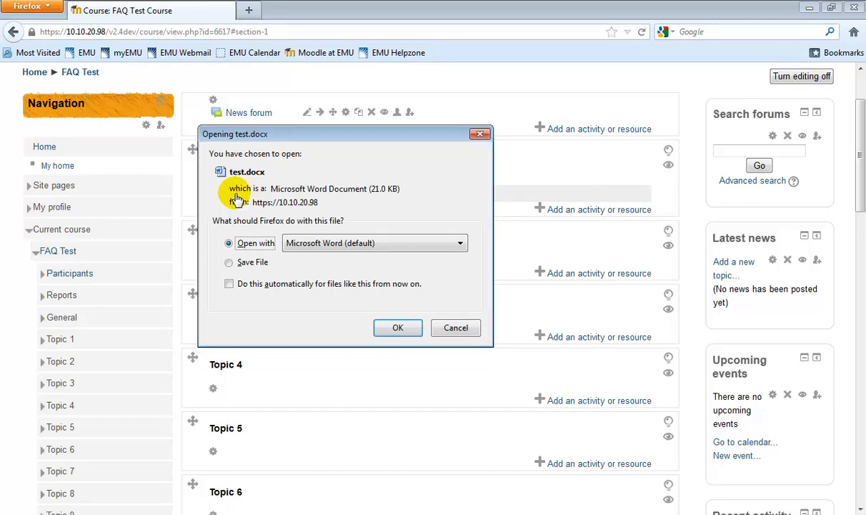
pyautogui.click(388, 327)
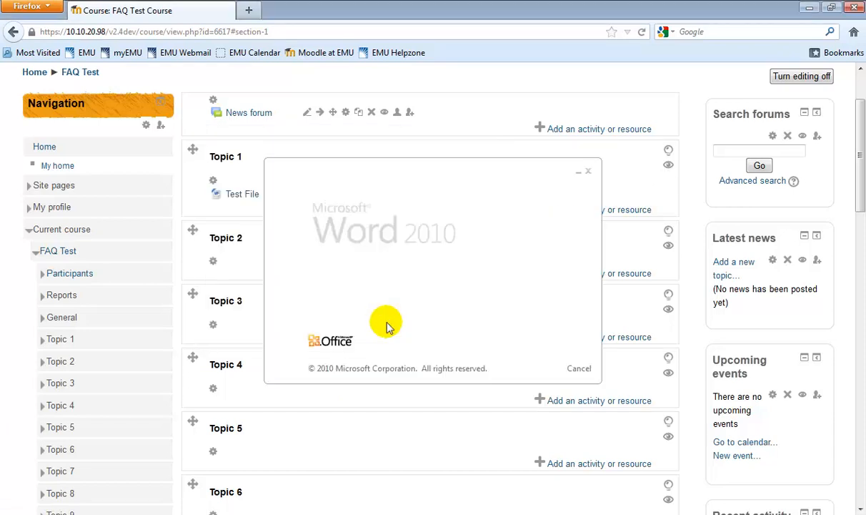